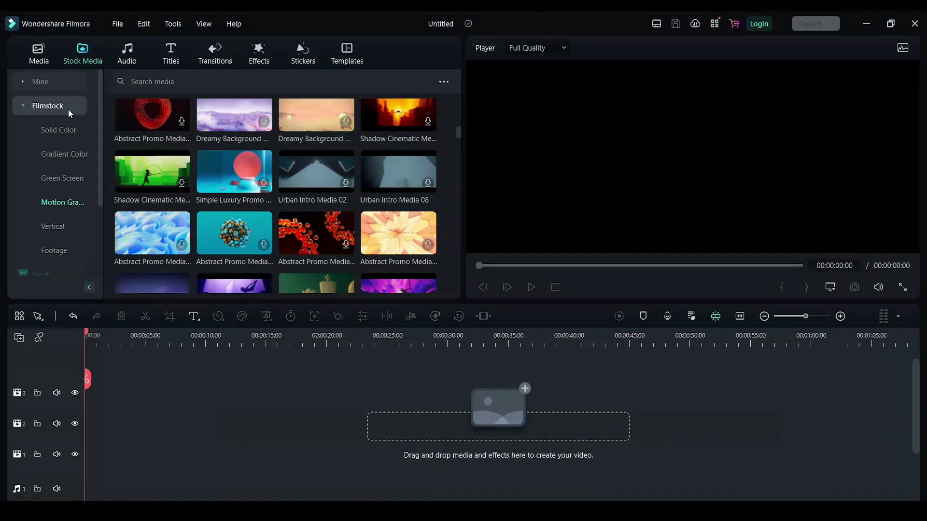
Step: Place the downloaded 4K graffiti-wall stock clip from Mine > Downloads on the timeline
click(67, 86)
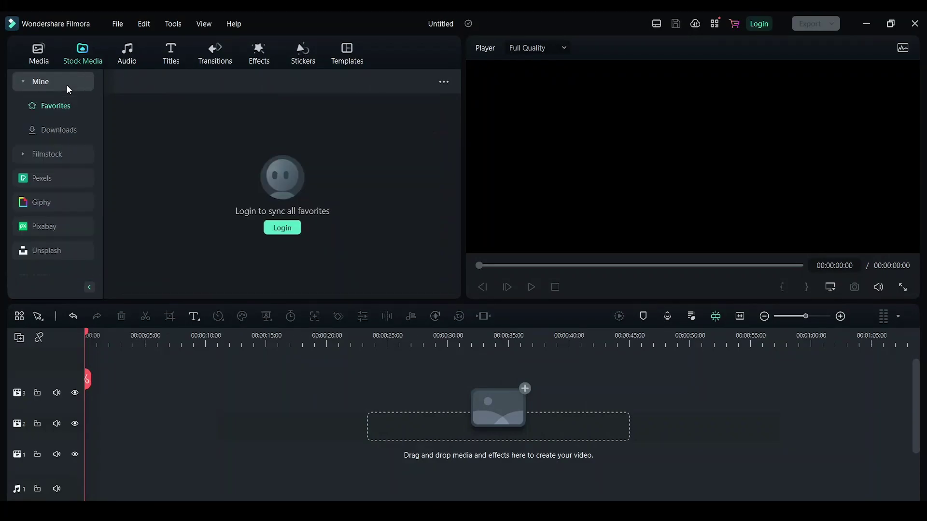
click(59, 130)
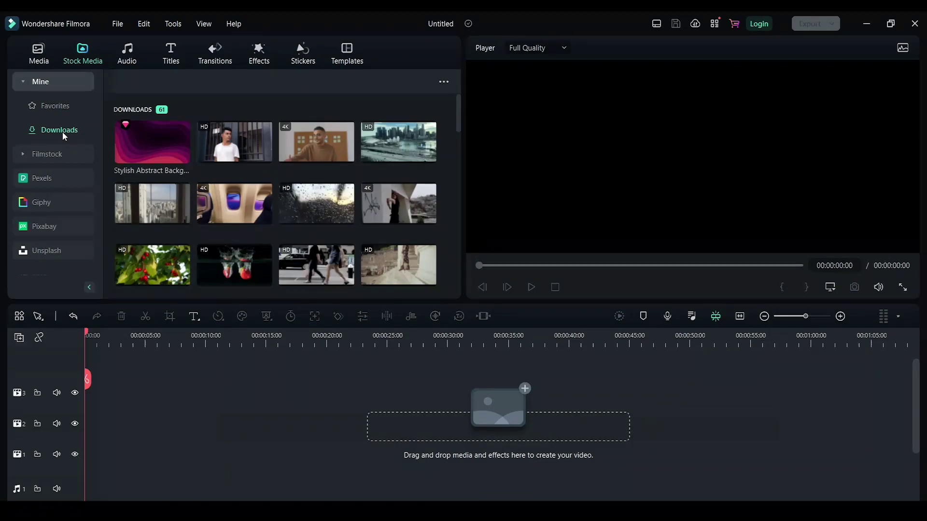
scroll(380, 144, down, 1)
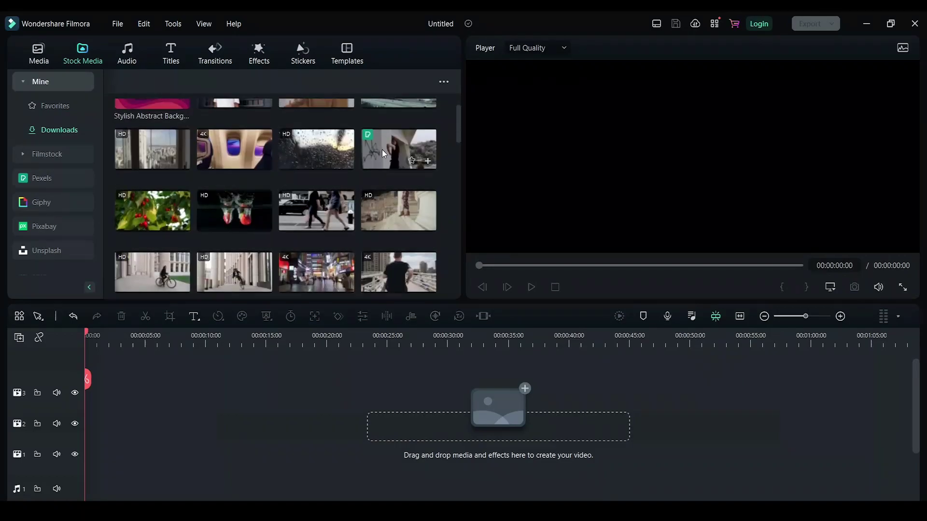
drag(381, 149, 100, 407)
Step: Preview the 27:05 graffiti-wall clip, then stop playback at the start
key(space)
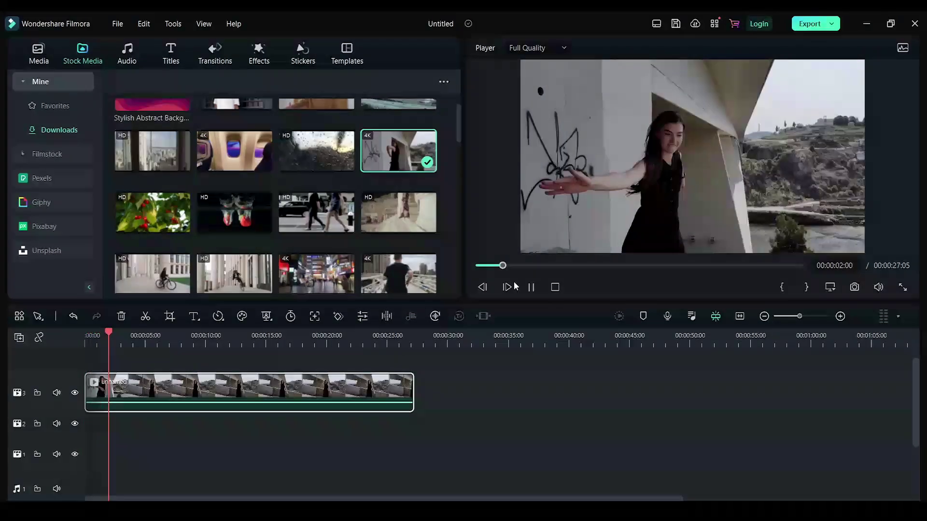
click(518, 251)
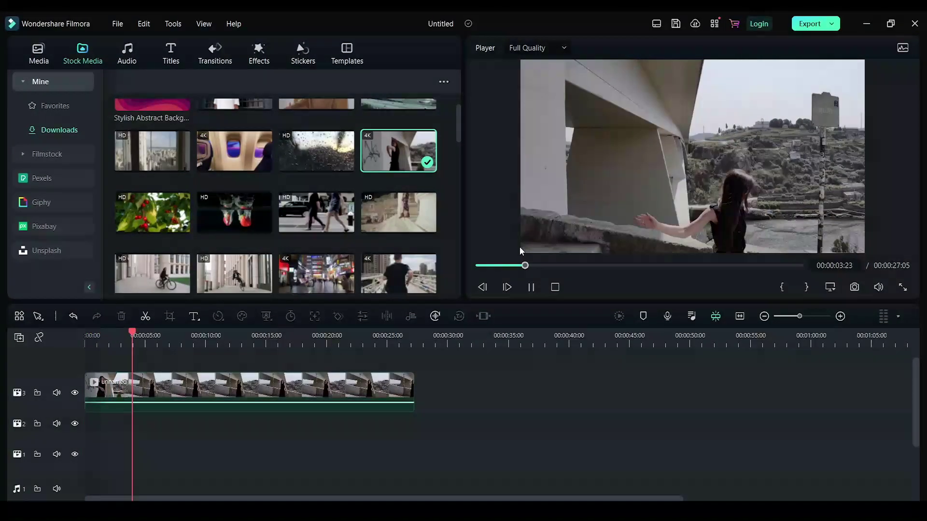
click(86, 335)
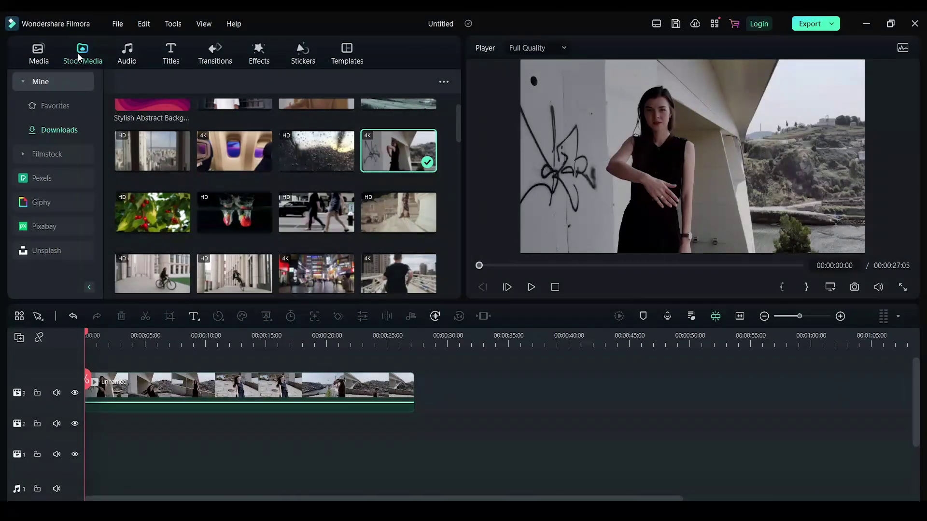
Step: Browse the Filmstock Solid Color swatches until the White swatch is in view
click(53, 156)
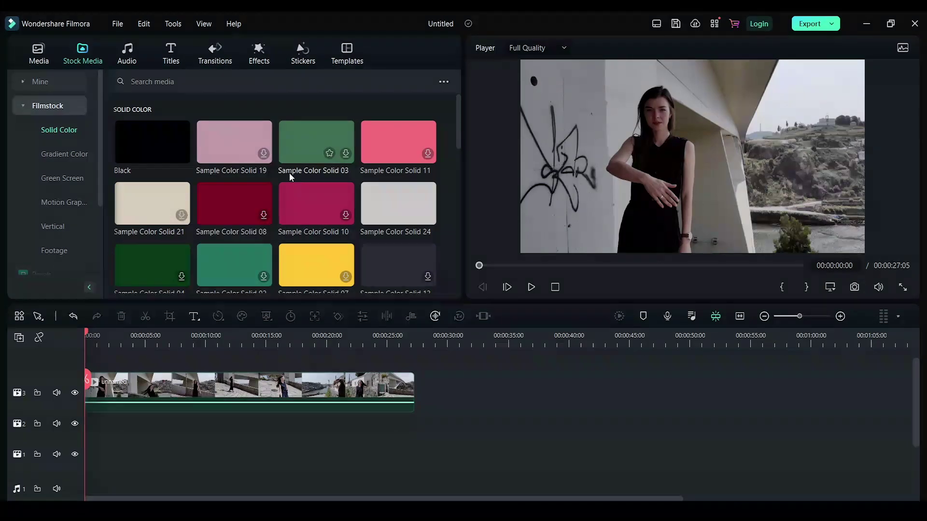
scroll(274, 182, down, 3)
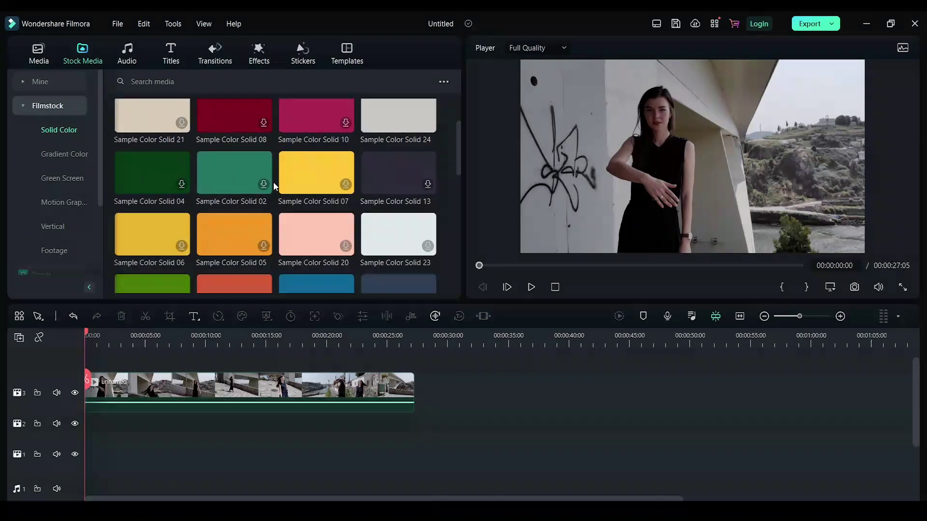
scroll(274, 182, down, 8)
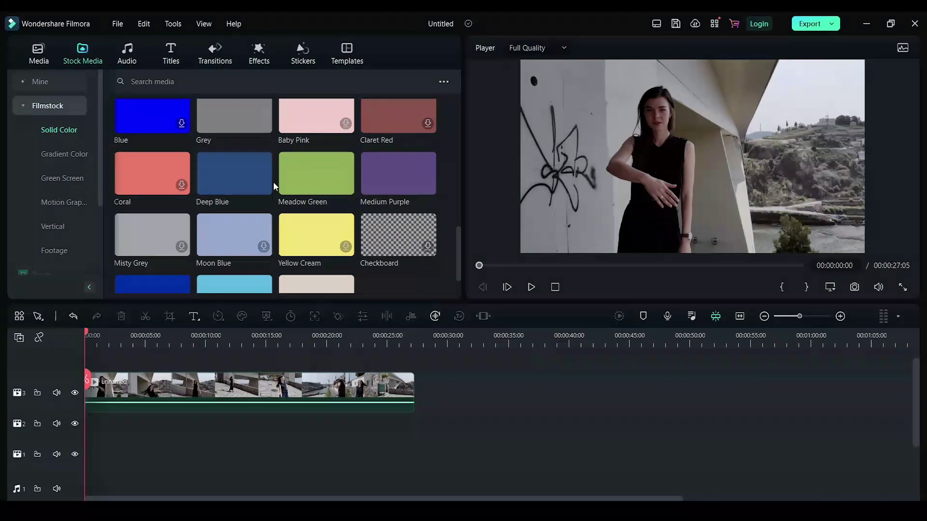
scroll(273, 182, up, 3)
scroll(273, 182, up, 2)
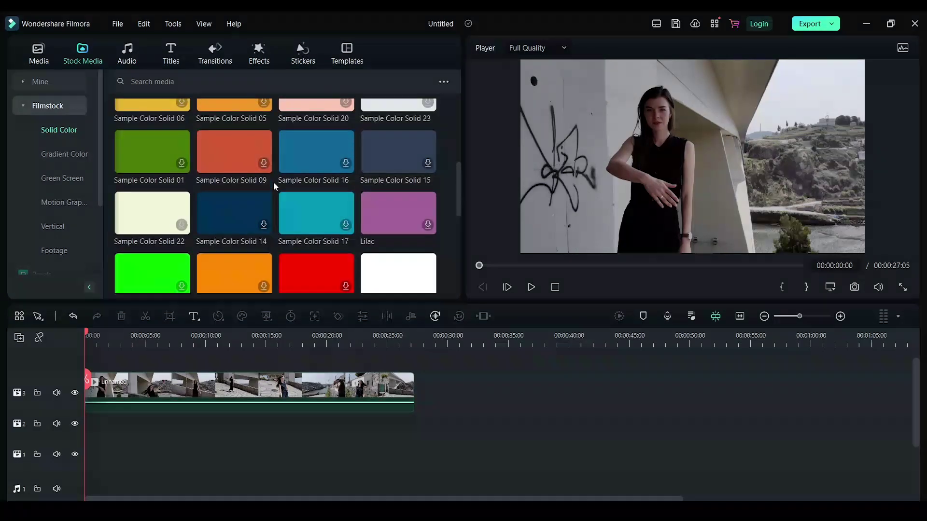
scroll(273, 182, down, 1)
mouse_move(409, 243)
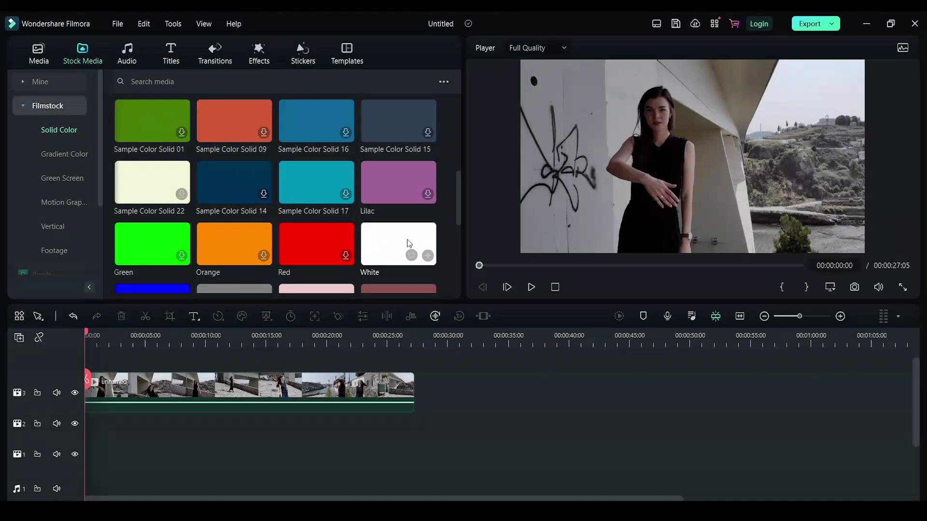
Step: Add the White solid on a track above the video and stretch it to 27:05
drag(409, 244, 88, 355)
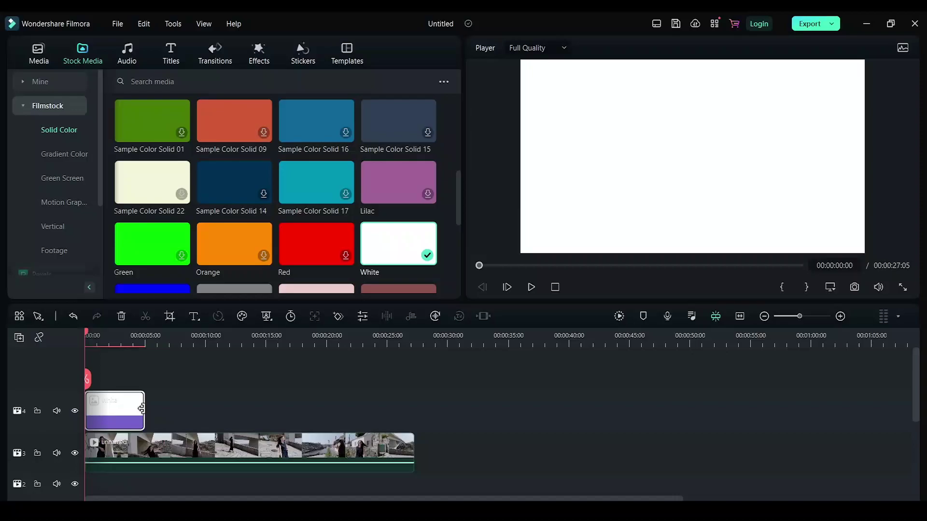
drag(142, 409, 411, 414)
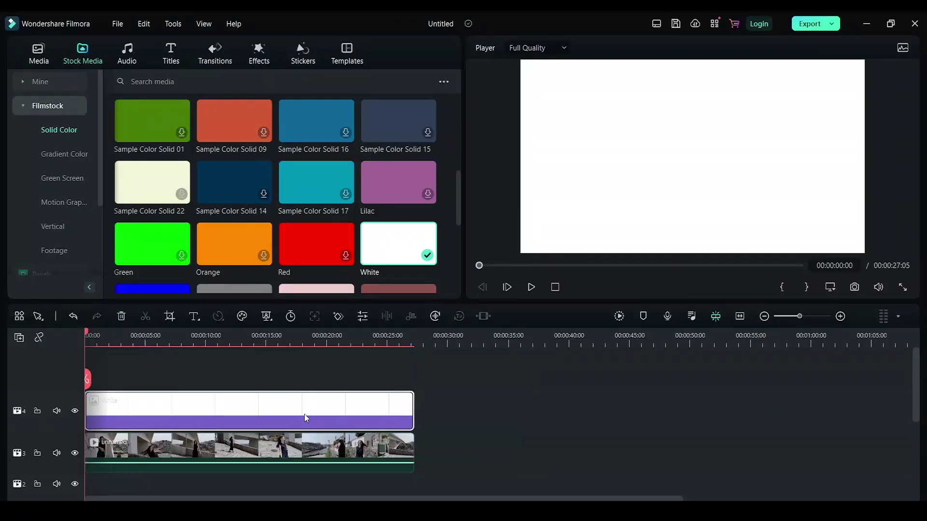
Step: Unlock the White solid's scale, squash it to Scale Y 3.74%, and move it to the bottom edge
double_click(231, 409)
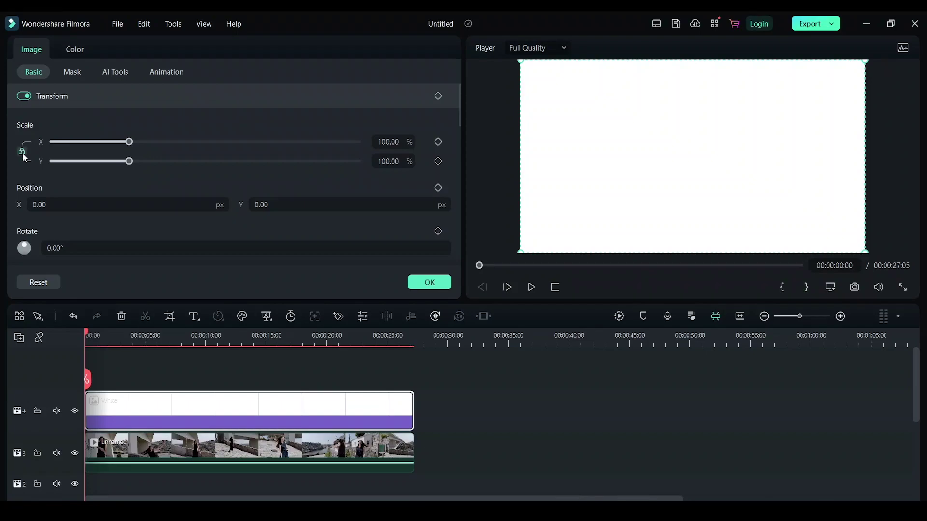
click(22, 152)
drag(693, 59, 681, 247)
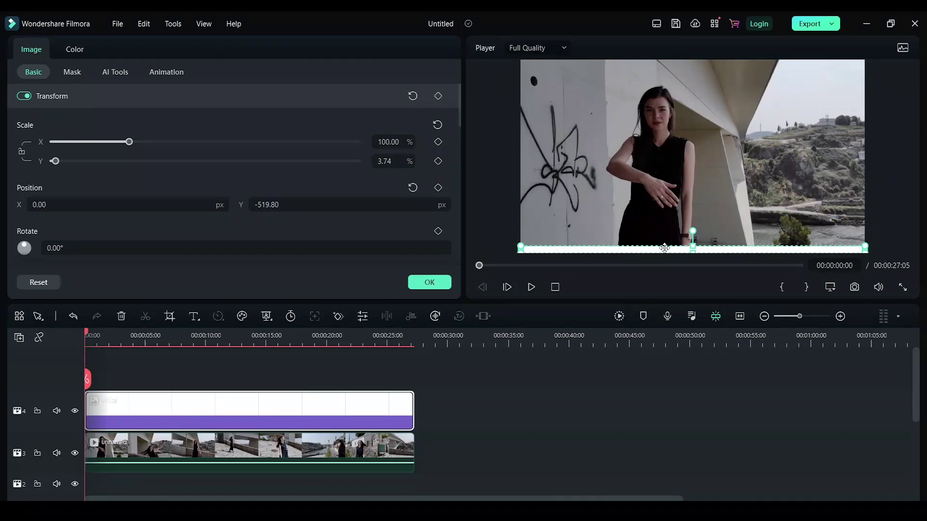
drag(665, 248, 664, 249)
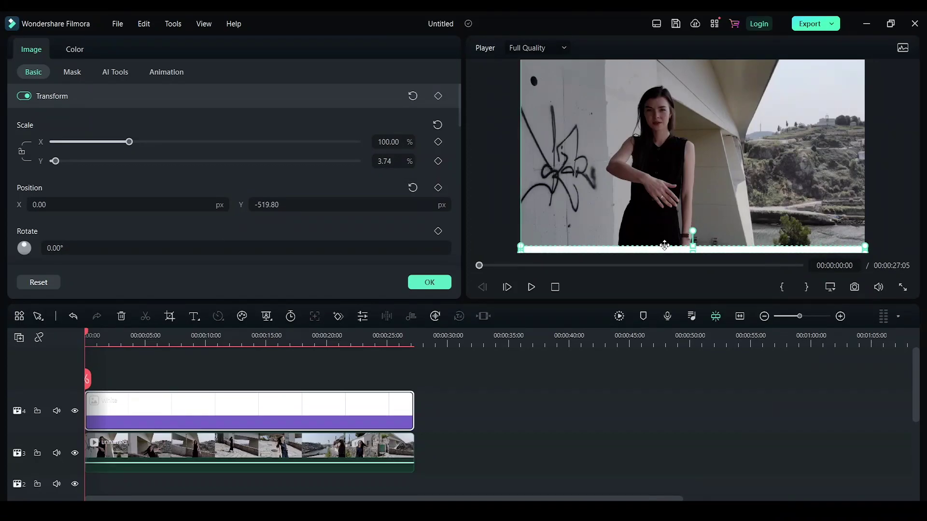
click(496, 234)
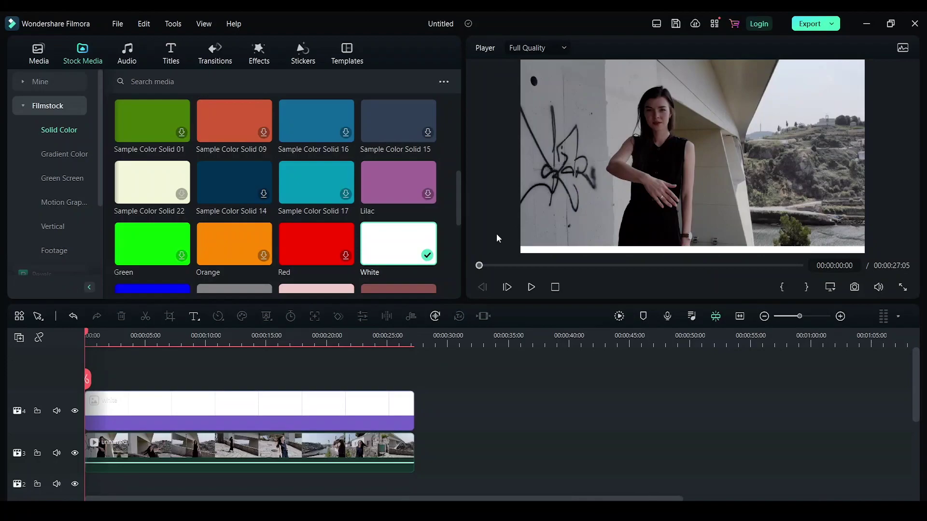
Step: Apply the Slide Right preset animation to the white strip and preview it
double_click(153, 405)
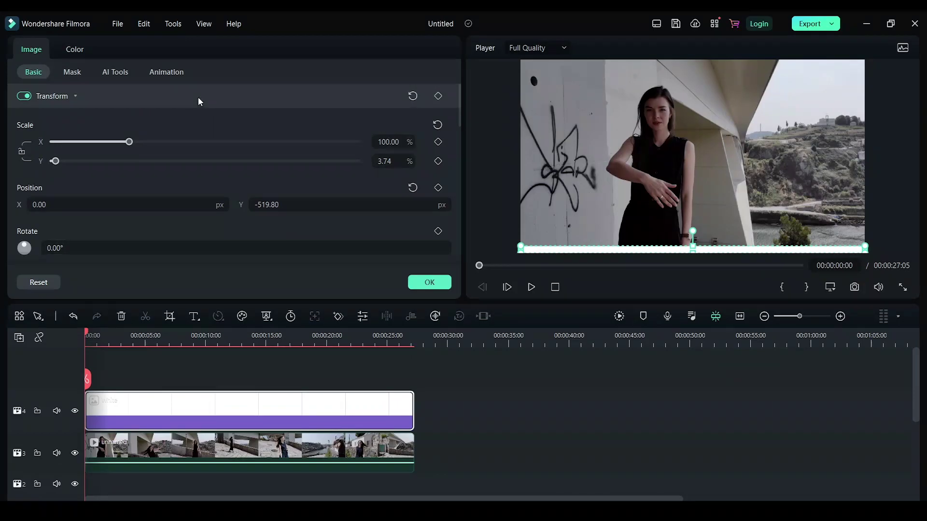
click(171, 74)
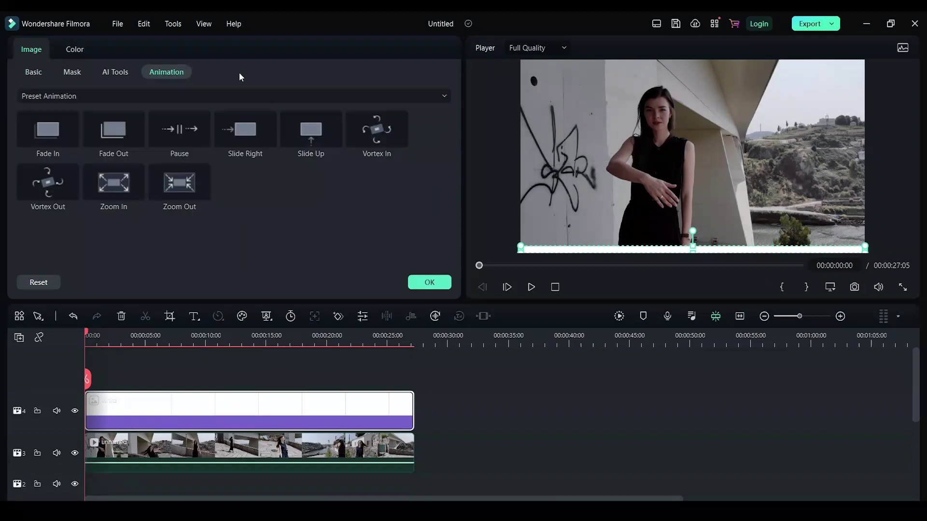
double_click(241, 125)
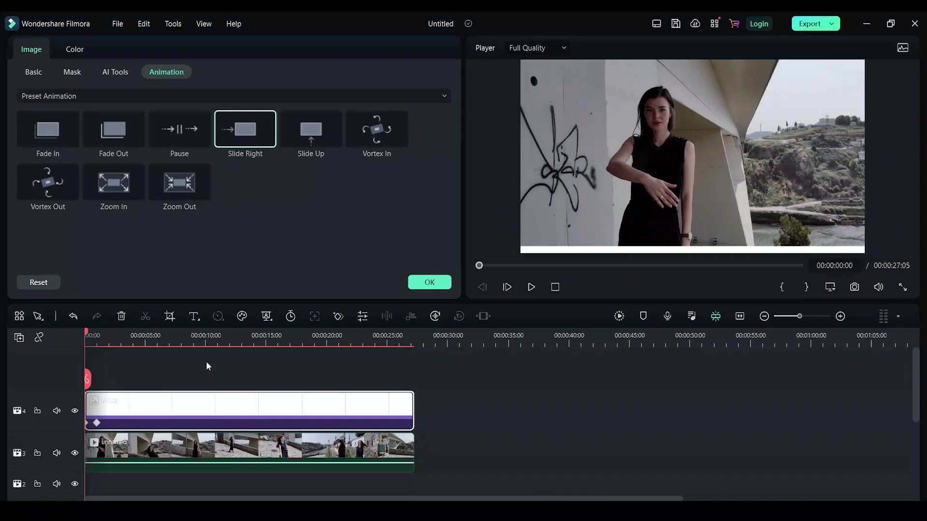
key(space)
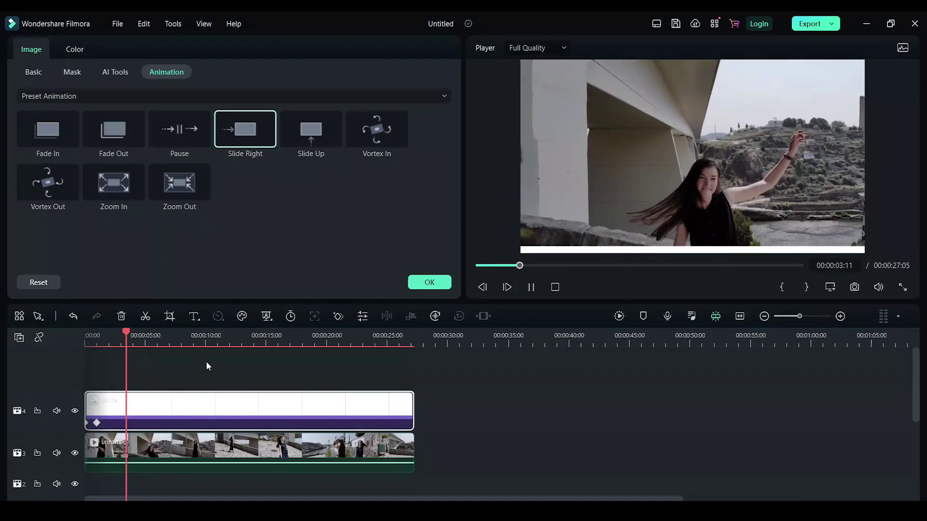
key(space)
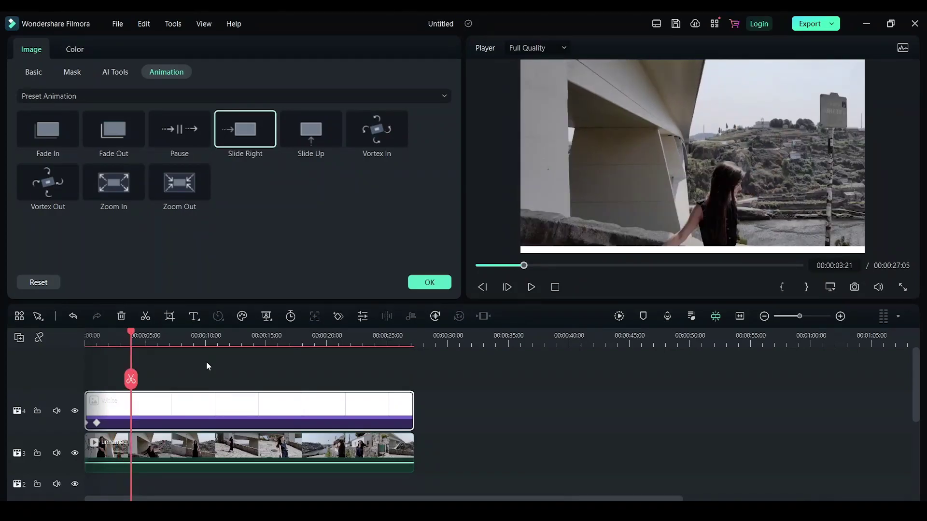
Step: Move the Slide Right keyframe to the clip's end at 27:05 and play from the start
click(97, 423)
drag(97, 423, 473, 426)
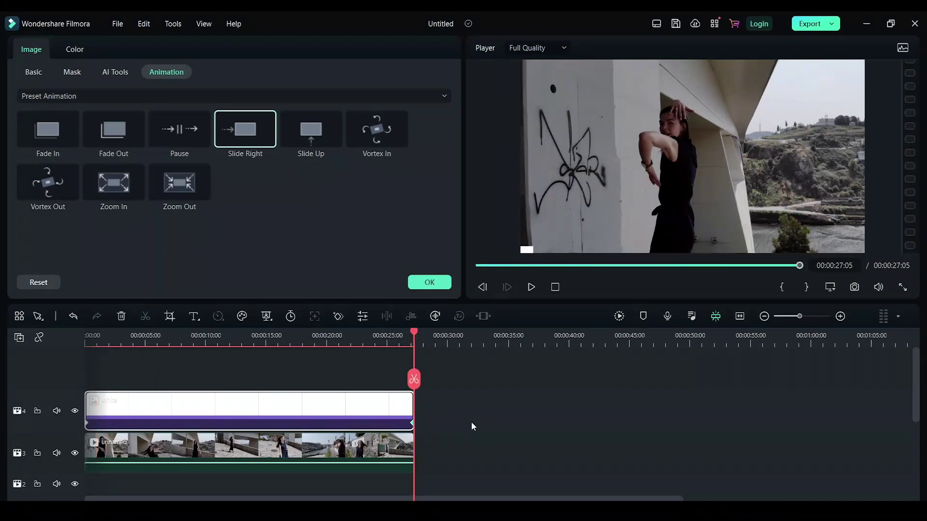
click(414, 333)
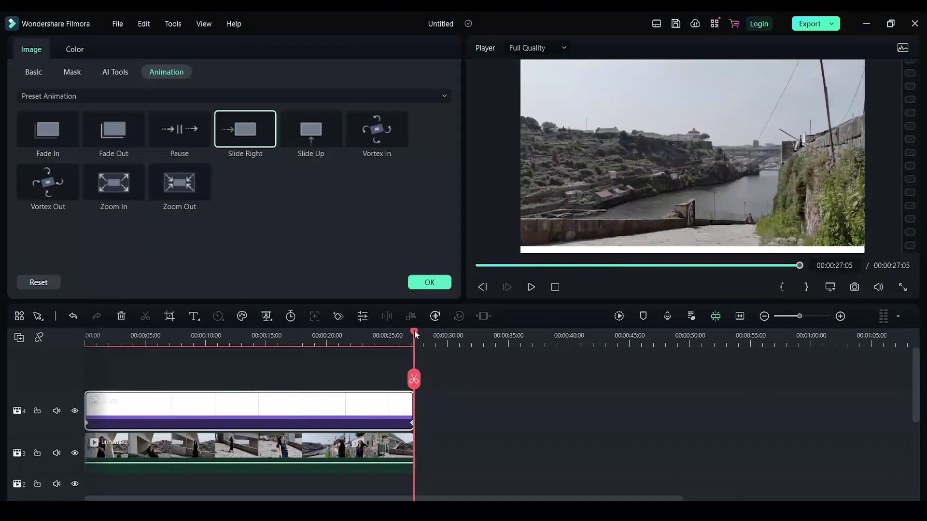
drag(414, 331, 76, 352)
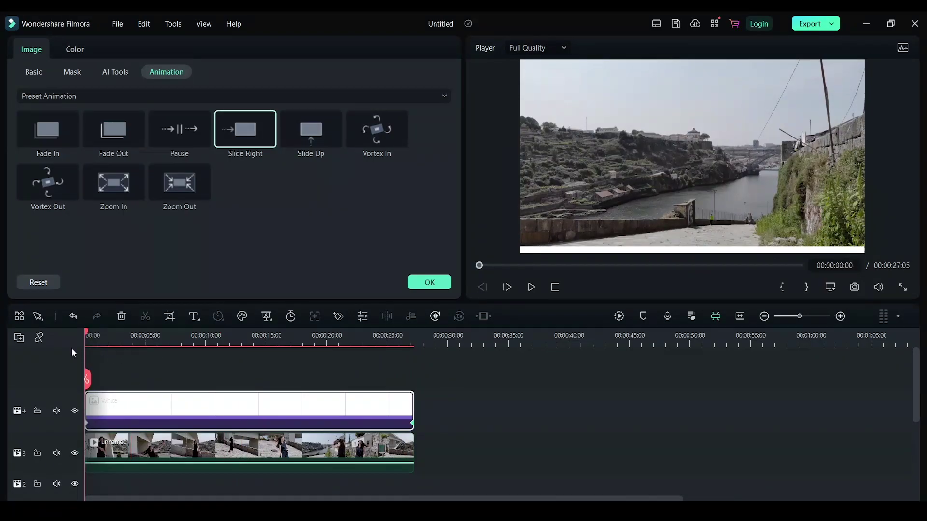
key(space)
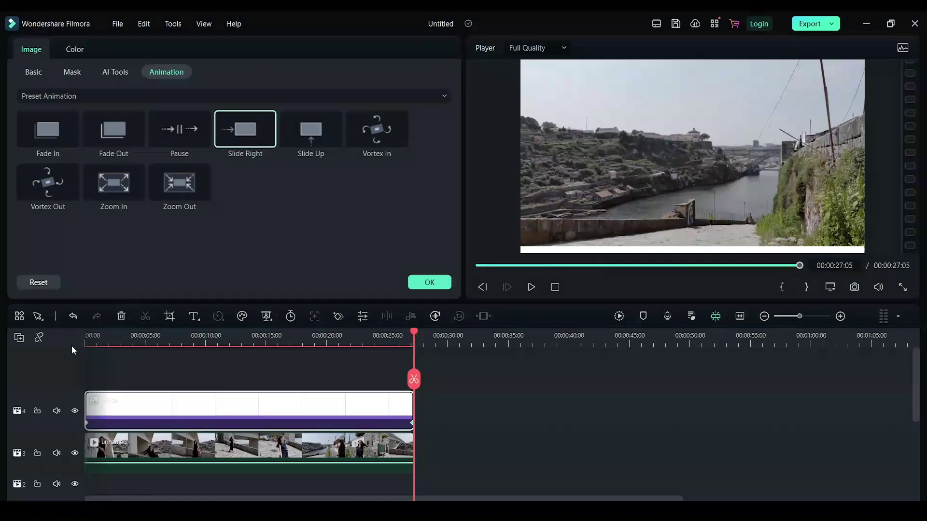
Step: Confirm the animation with OK and switch to the empty Project Media bin
click(418, 279)
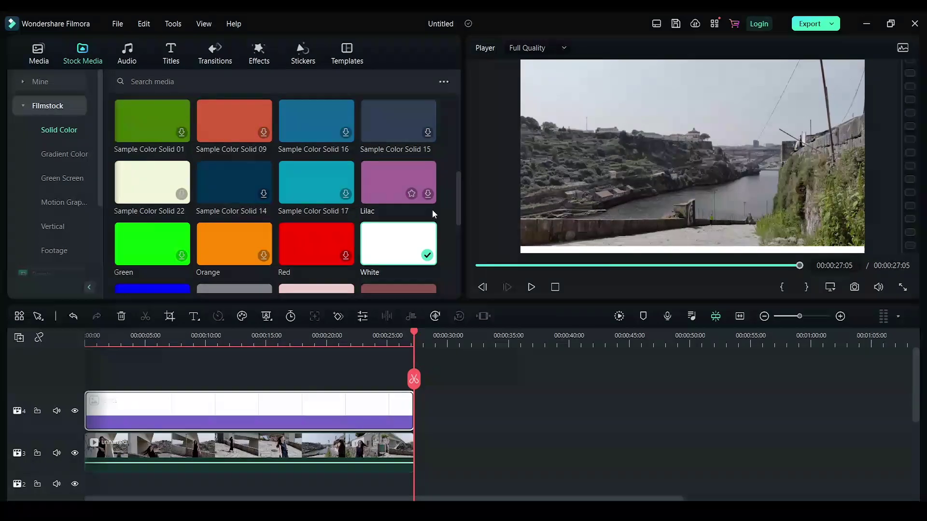
scroll(433, 210, down, 3)
scroll(439, 215, down, 2)
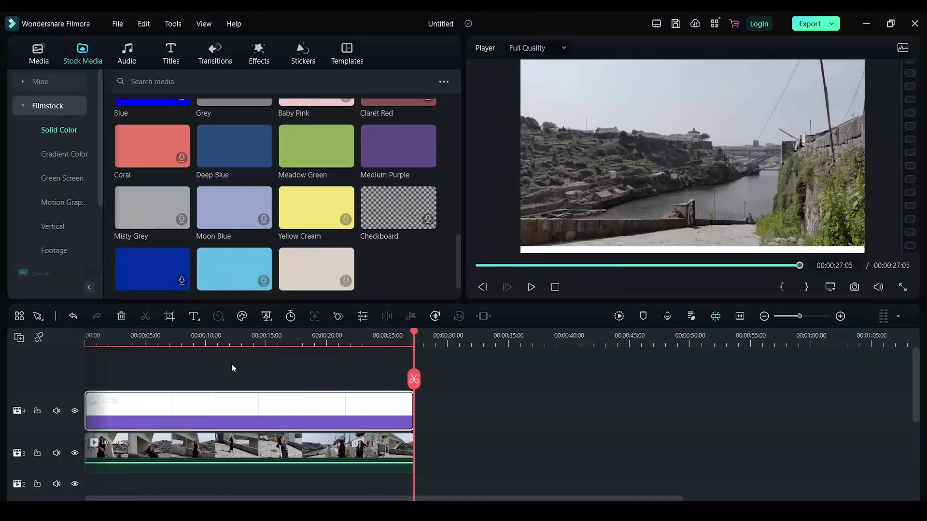
click(45, 62)
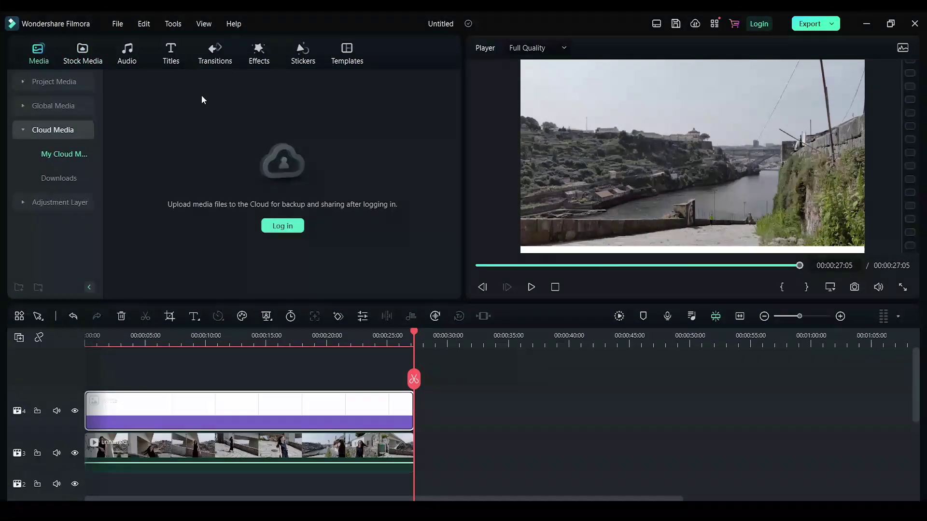
click(45, 74)
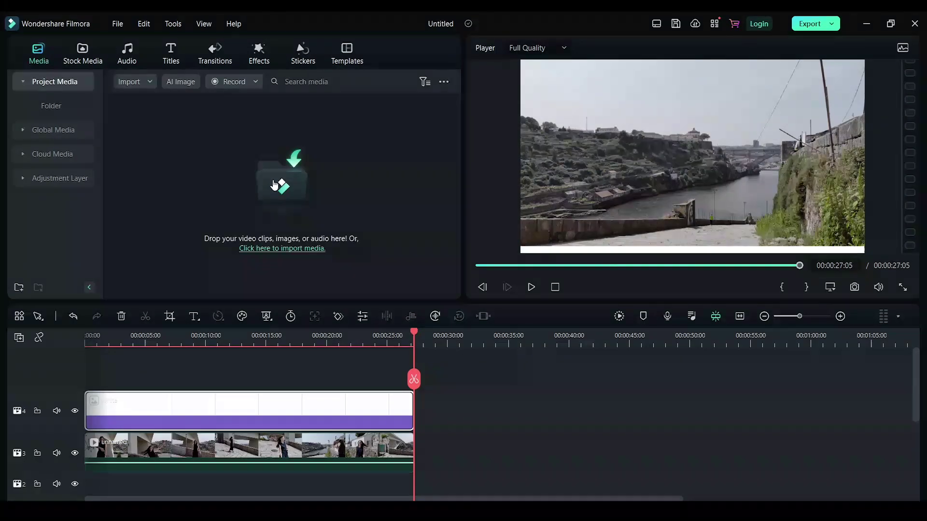